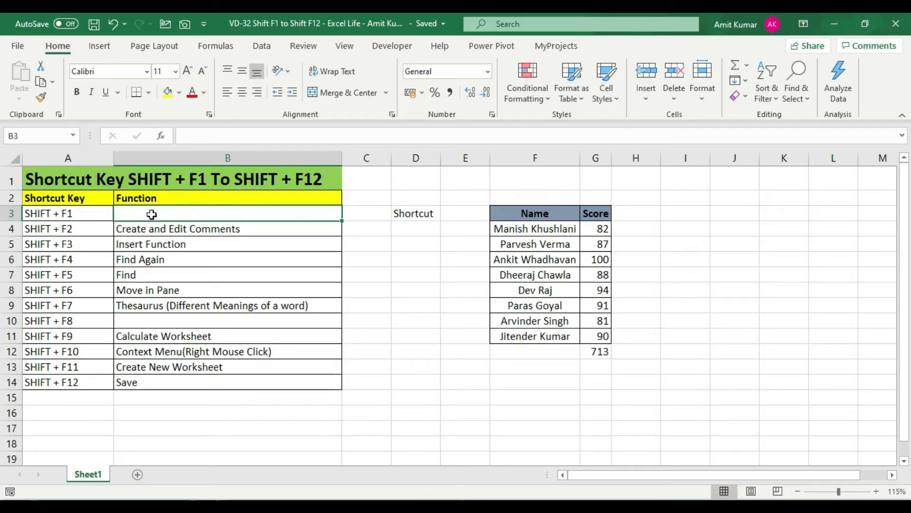
left_click(152, 214)
key("Left")
key("Down")
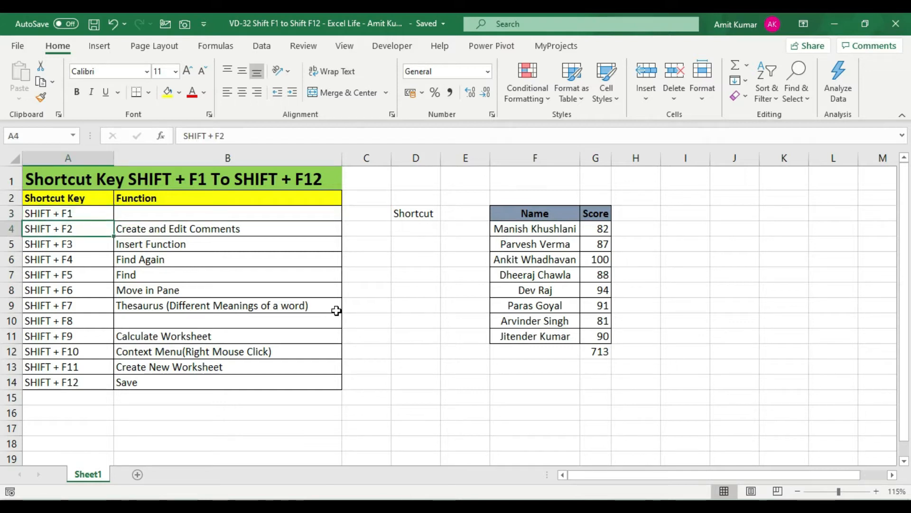
key("Right")
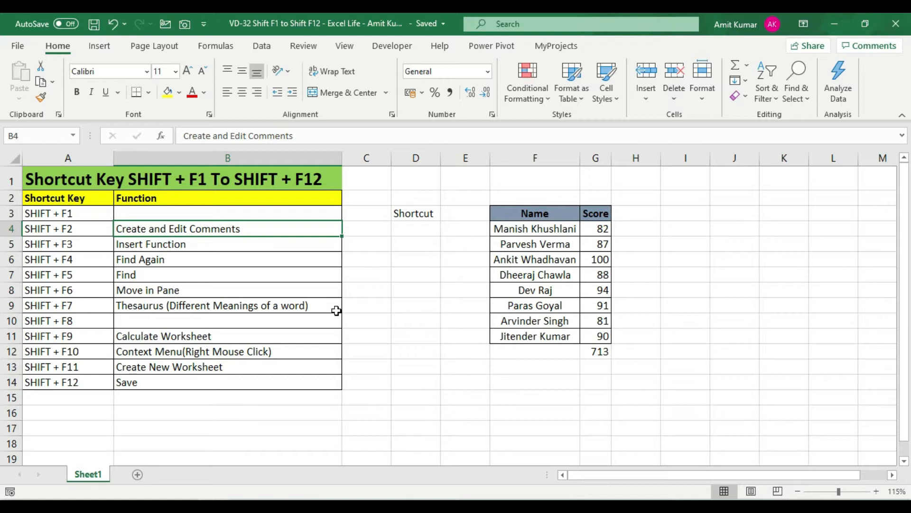
- Add a note to cell D5 with the text "this is comment"
left_click(403, 245)
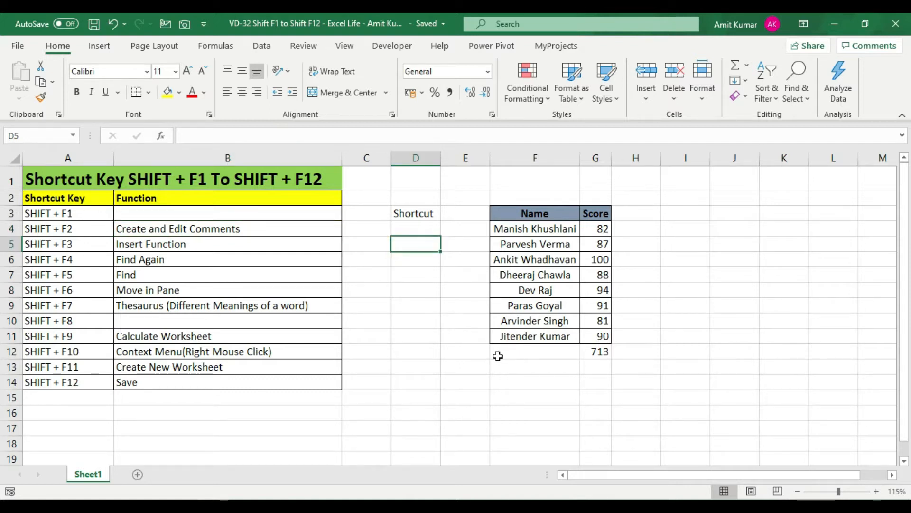
key("shift+F2")
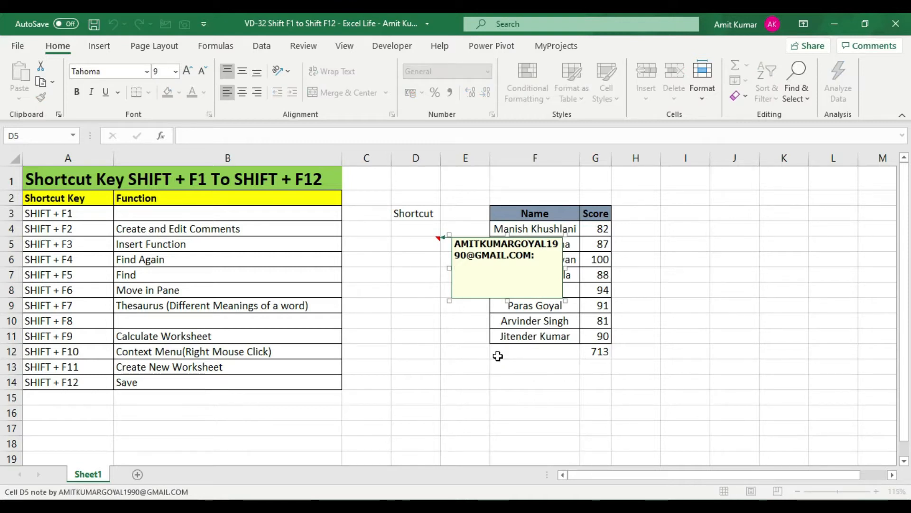
type("this is comment")
left_click(415, 351)
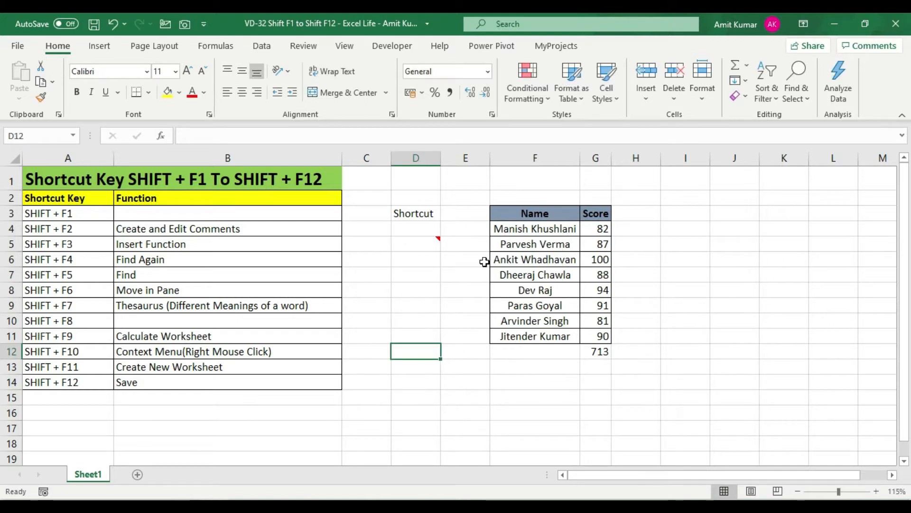
- Edit the note on cell D5 and add a second line reading "this is 2nd lin"
left_click(407, 244)
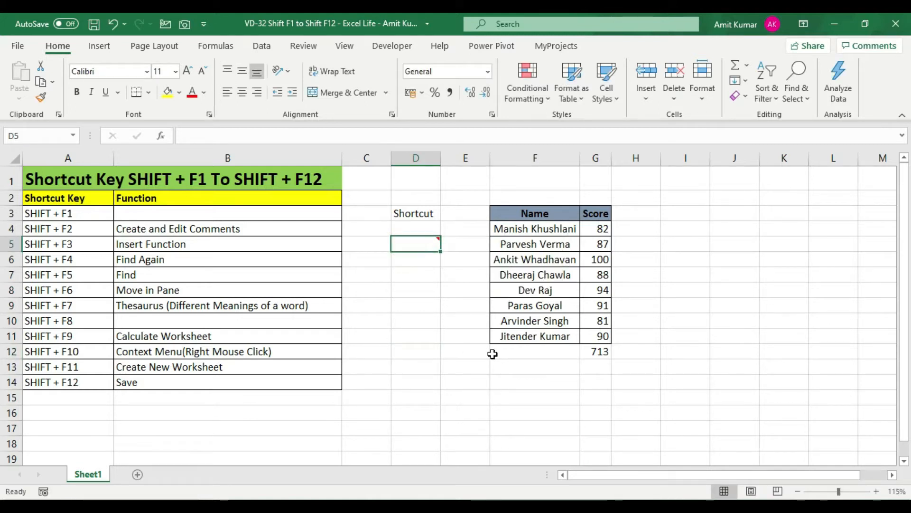
key("shift+F2")
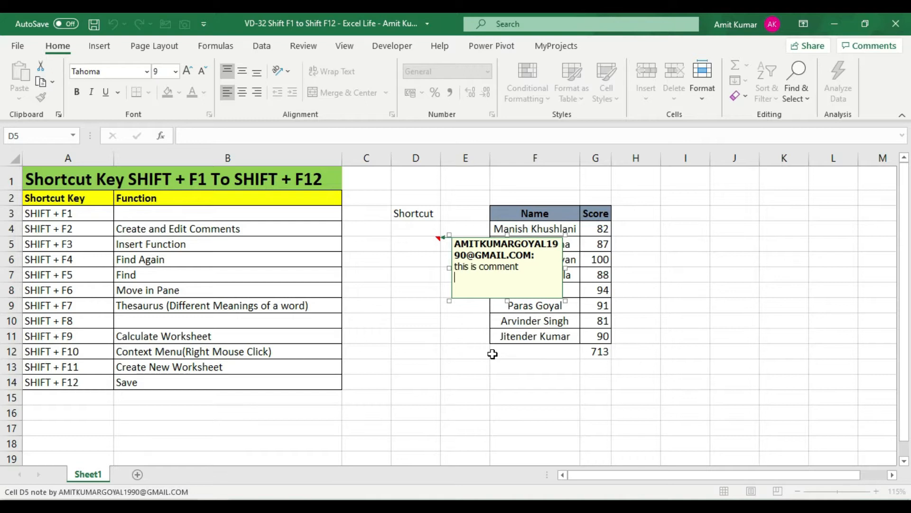
type("this is 2nd lin")
left_click(416, 351)
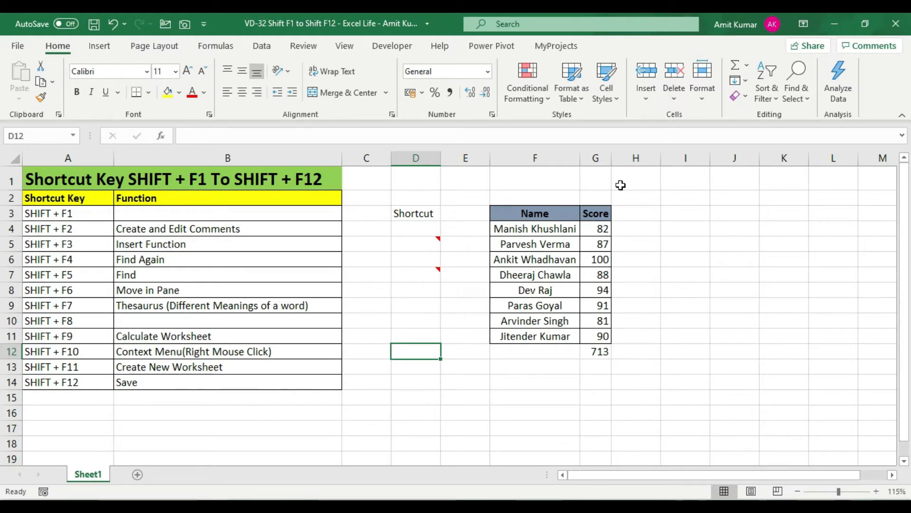
- Start a function in cell E1 by searching the available functions for "add" and choosing SUM
left_click(475, 183)
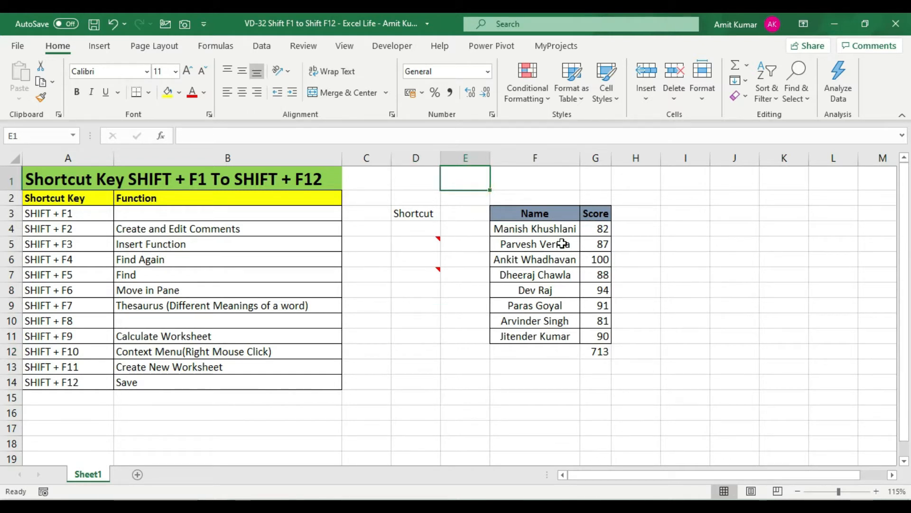
key("shift+F3")
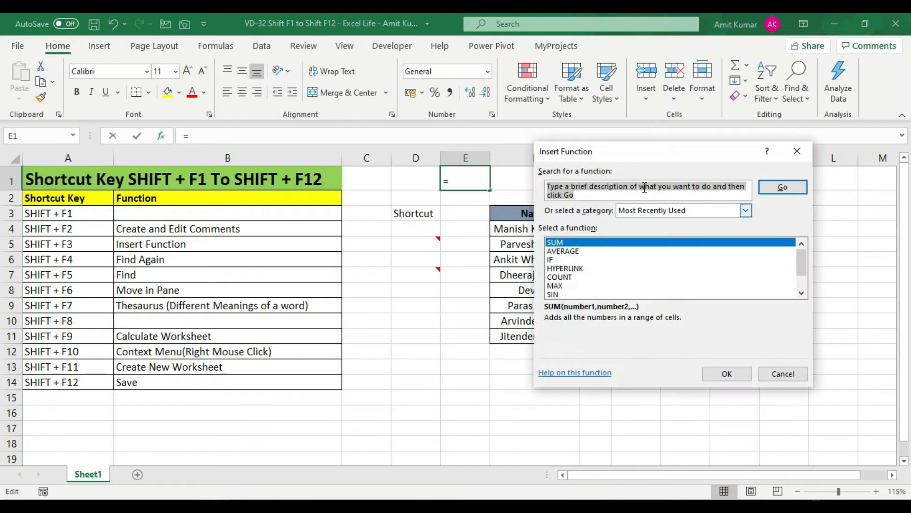
left_click_drag(655, 159, 259, 239)
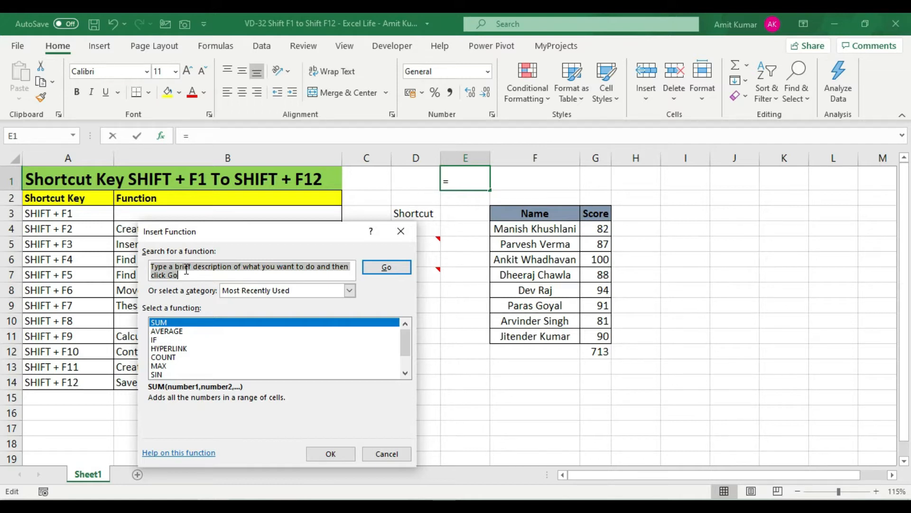
key("BackSpace")
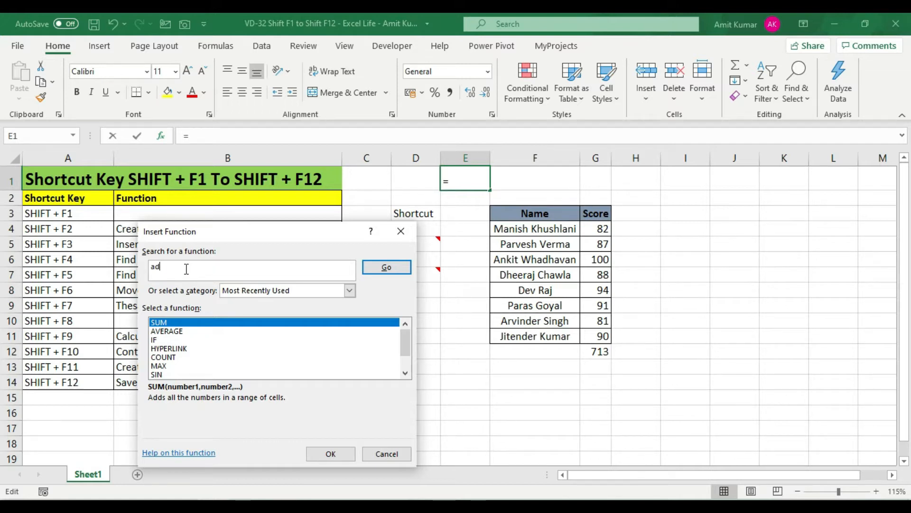
type("add")
left_click(371, 268)
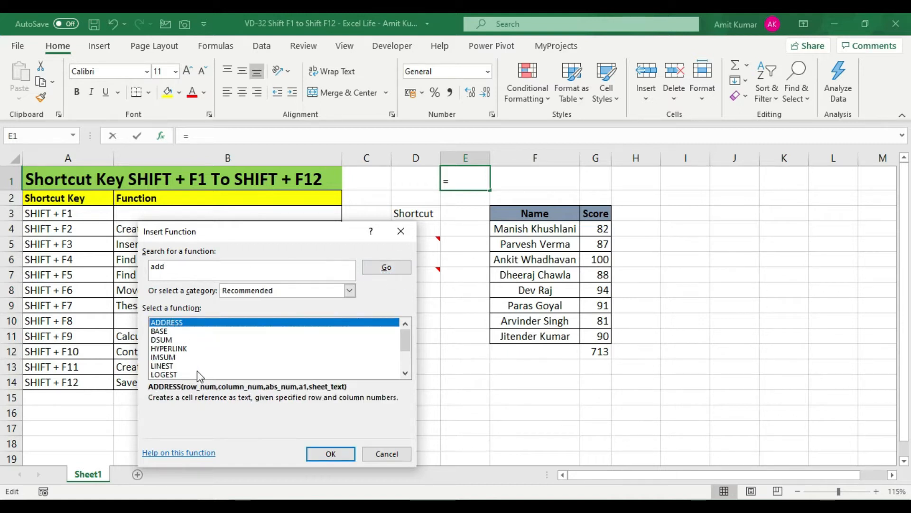
scroll(197, 375, "down", 2)
scroll(197, 374, "up", 2)
scroll(194, 339, "down", 2)
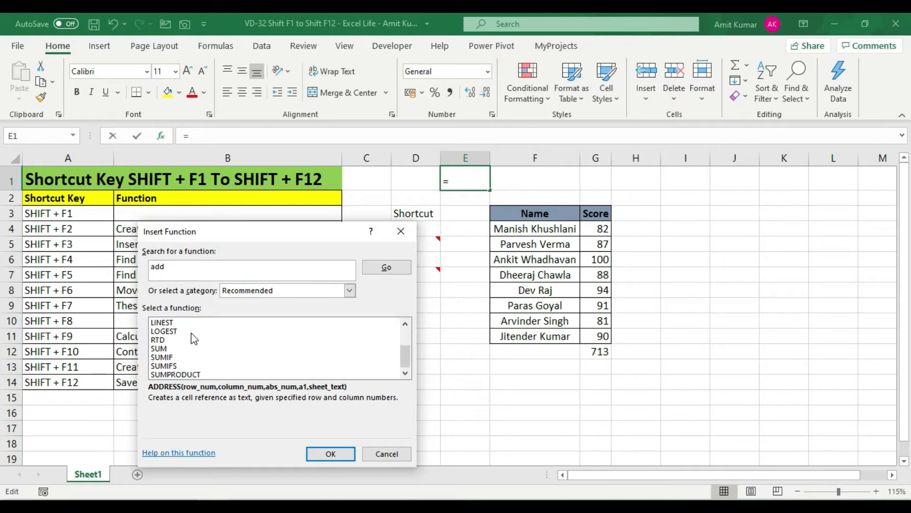
left_click(163, 351)
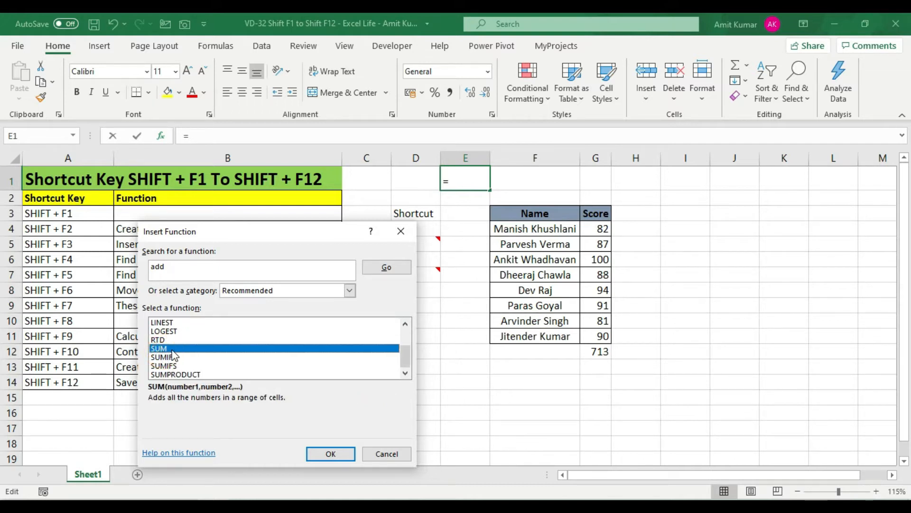
left_click(343, 452)
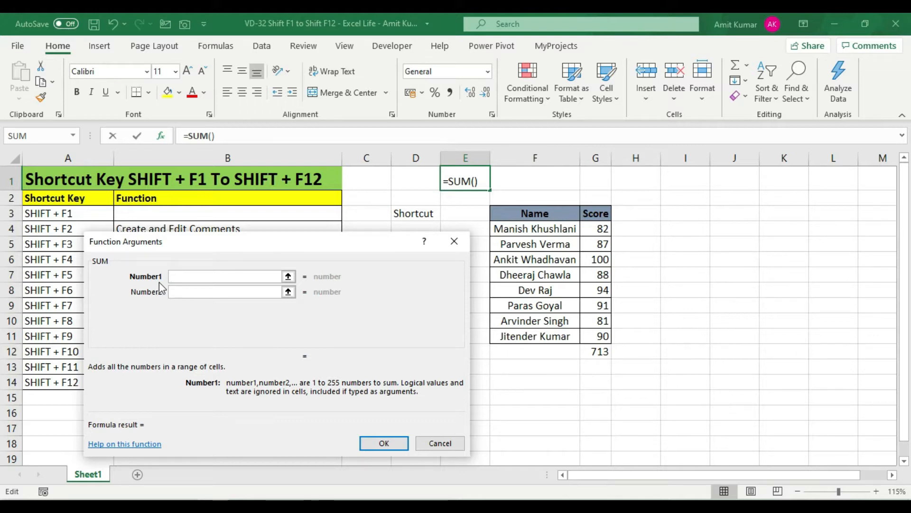
- Complete the SUM function in E1 with 10 as Number1 and 5 as Number2, and view the resulting formula
type("10")
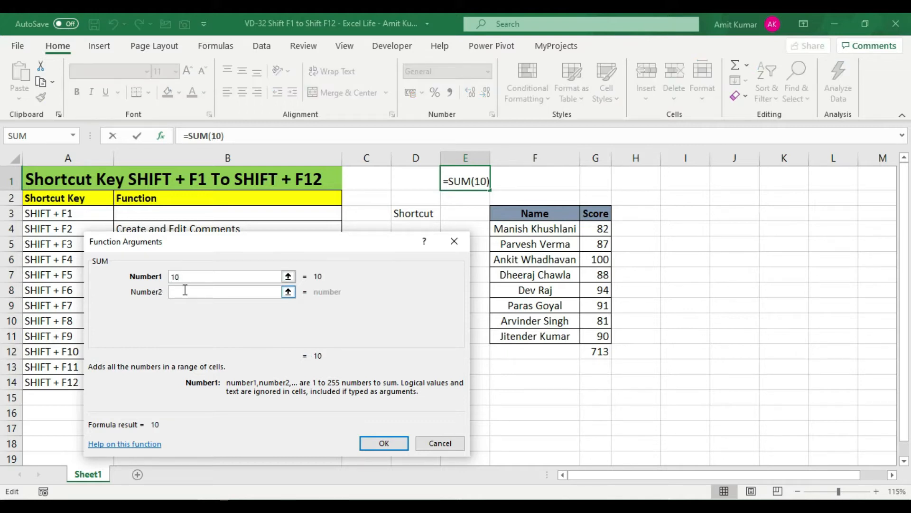
left_click(185, 290)
type("5")
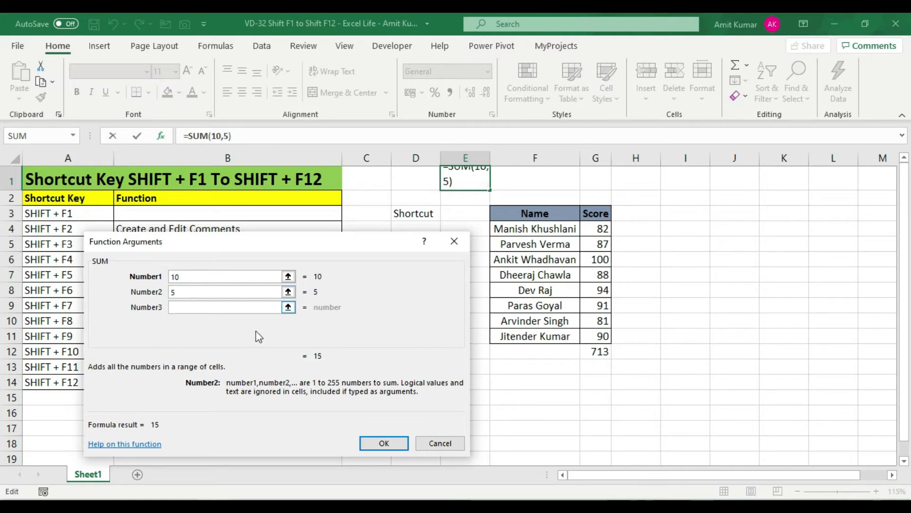
left_click(377, 438)
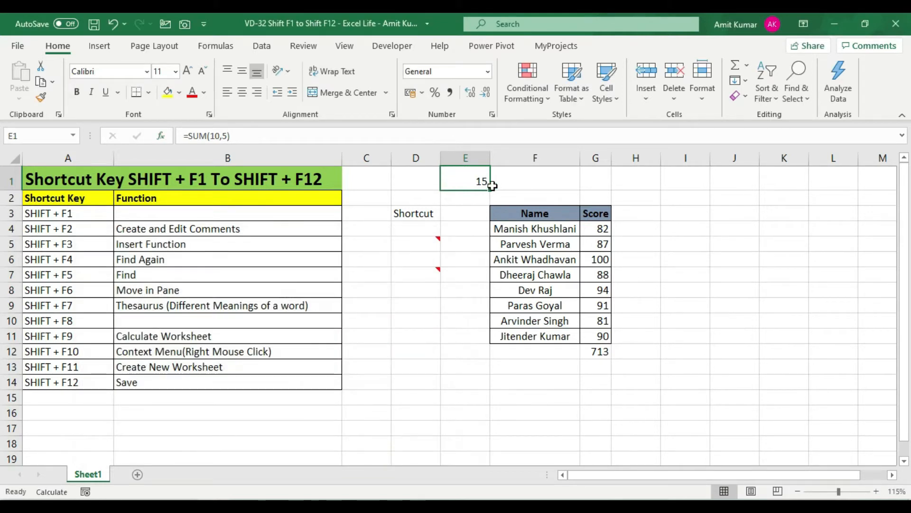
left_click(255, 137)
key("Escape")
- Find the word "shortcut" in the worksheet, go through its matches one by one, and close the search dialog
key("shift+F5")
left_click_drag(456, 196, 490, 329)
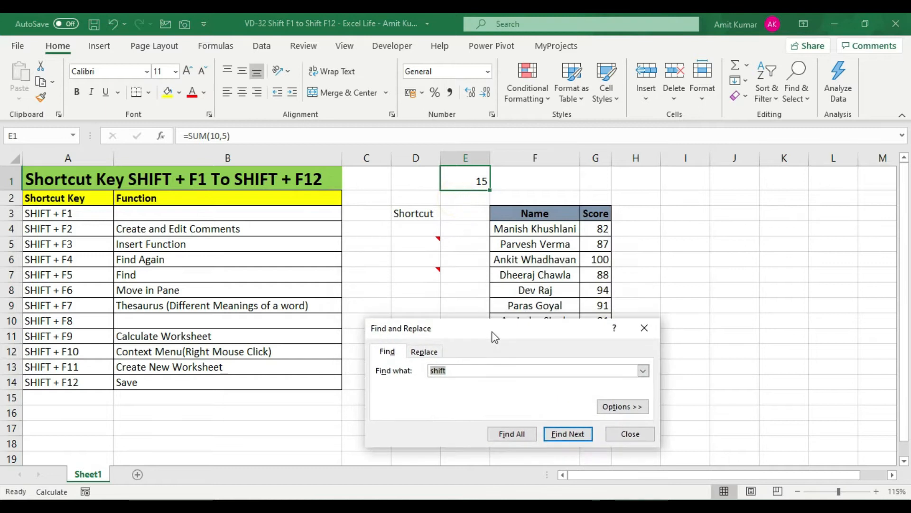
type("shortcut")
left_click(587, 434)
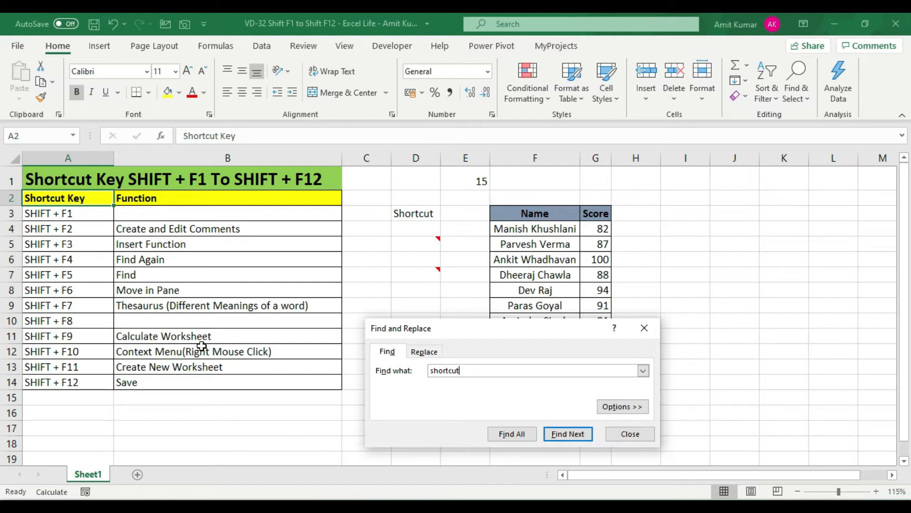
left_click(577, 439)
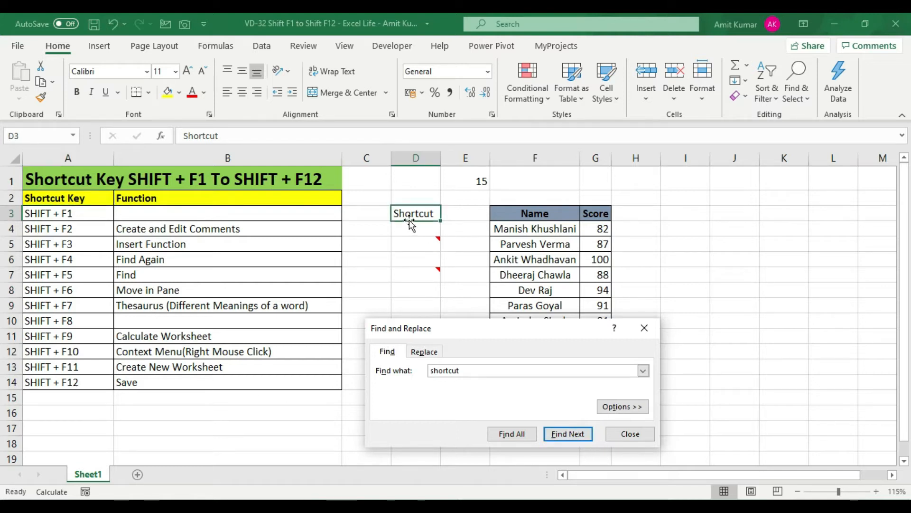
left_click(568, 434)
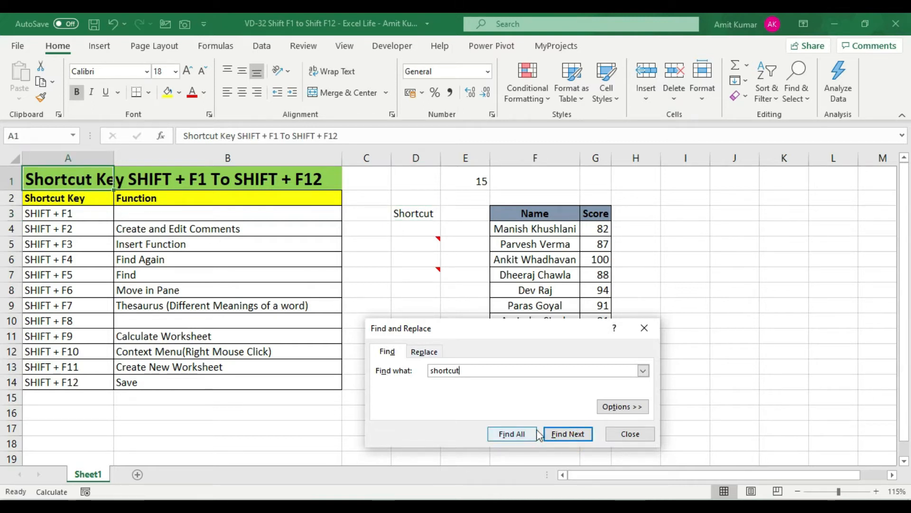
left_click(633, 434)
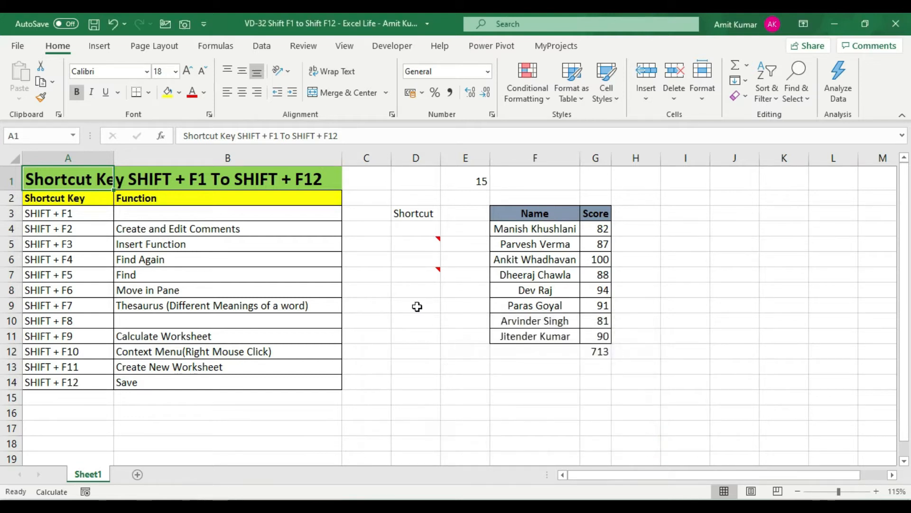
- Repeat the last search for "shortcut" through its successive matches without reopening the search dialog
key("shift+F4")
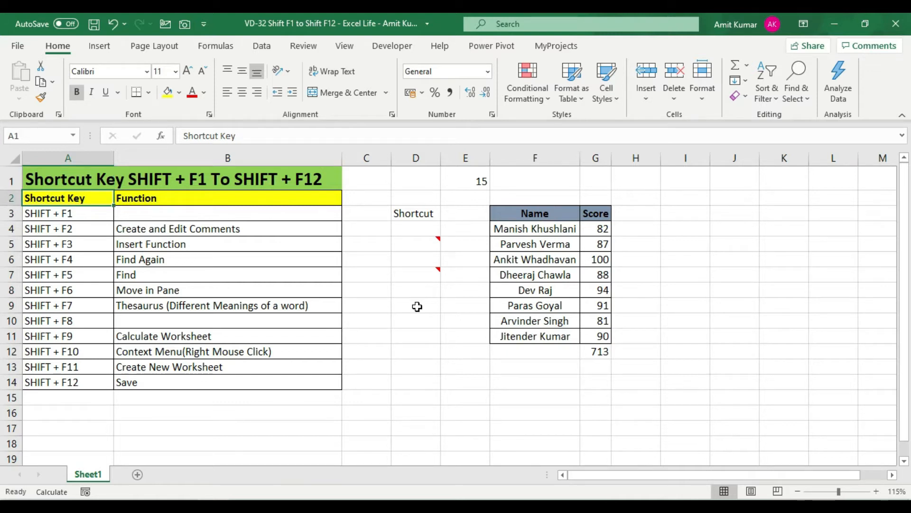
key("shift+F4")
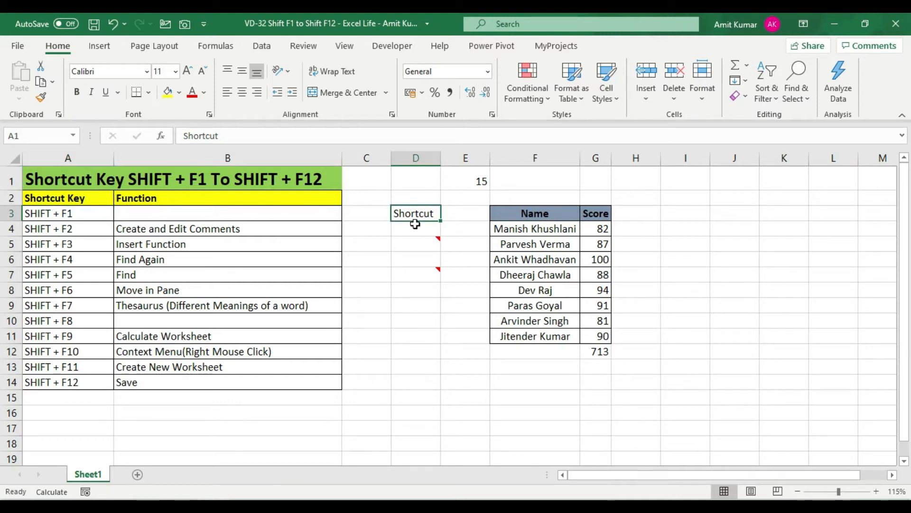
key("shift+F4")
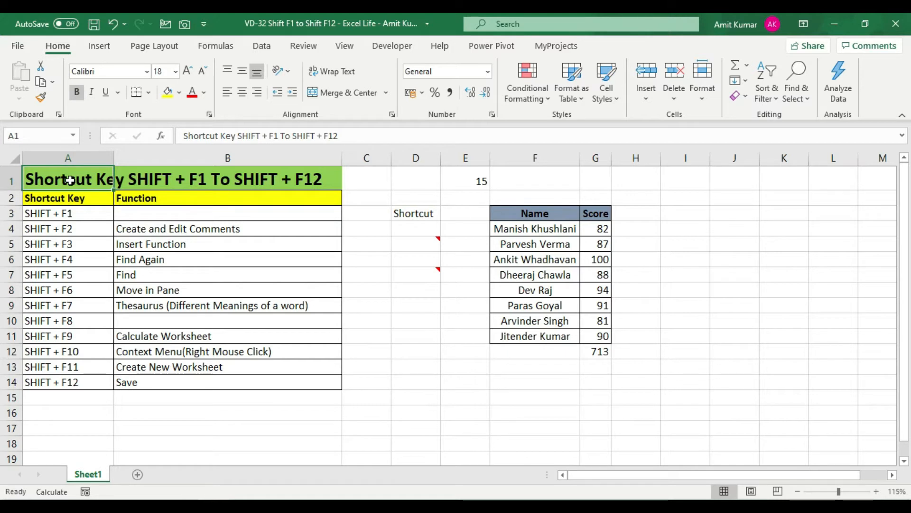
key("shift+F4")
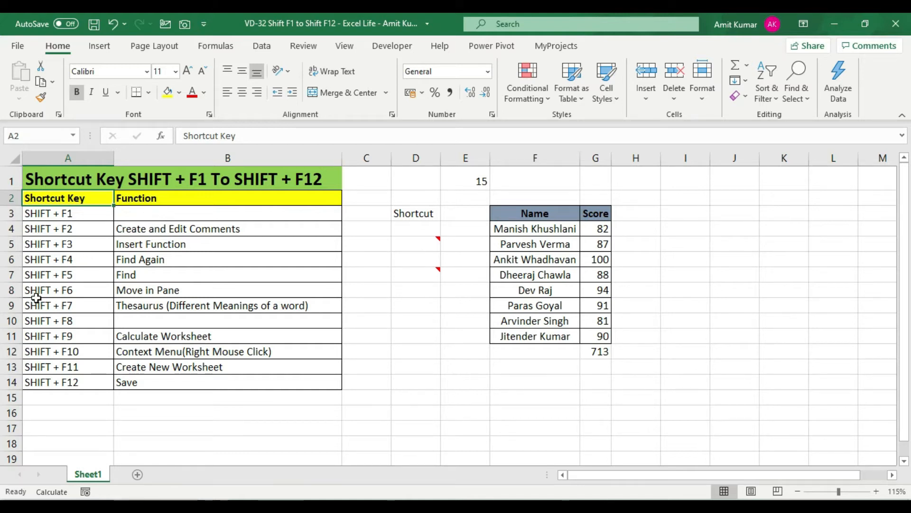
- Select cell B8 and switch the keyboard focus between the worksheet, the ribbon key tips and the other window panes
left_click(159, 291)
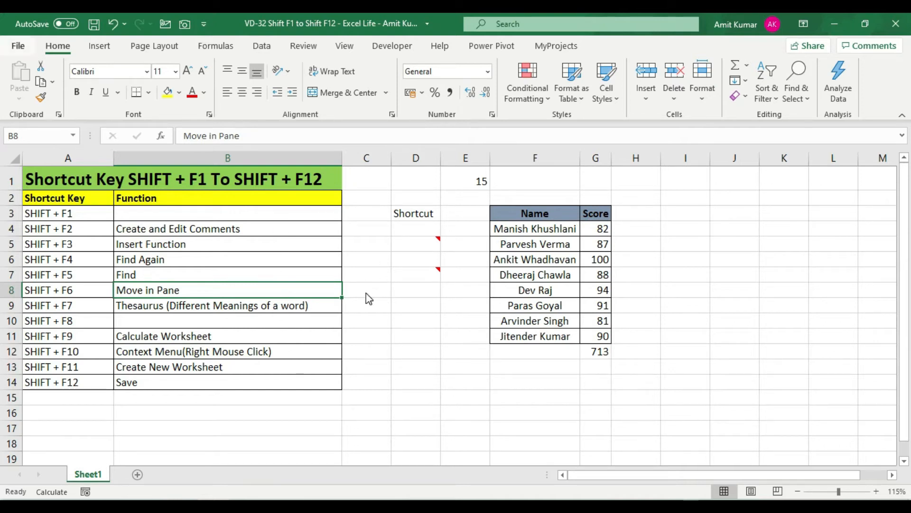
key("alt")
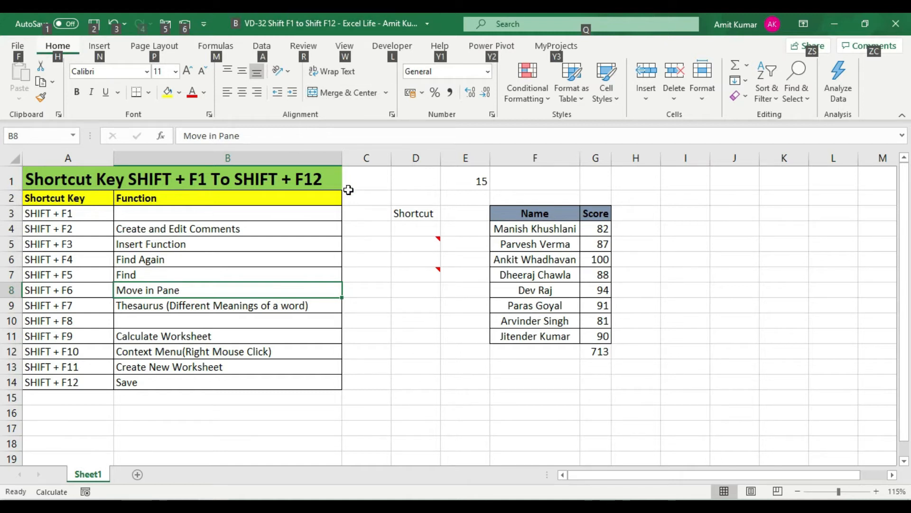
key("shift+F6")
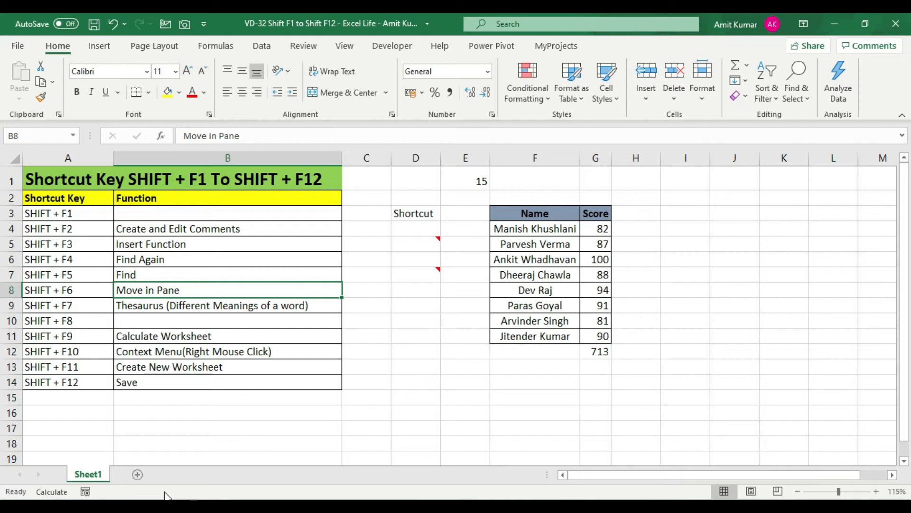
key("alt")
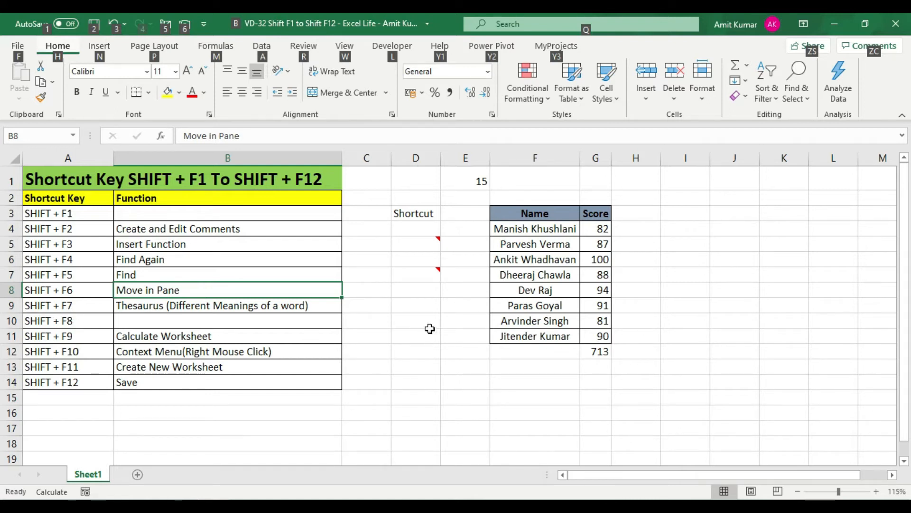
- Look up the word "Shortcut" from cell D3 in the Thesaurus, and close the Thesaurus again
left_click(414, 212)
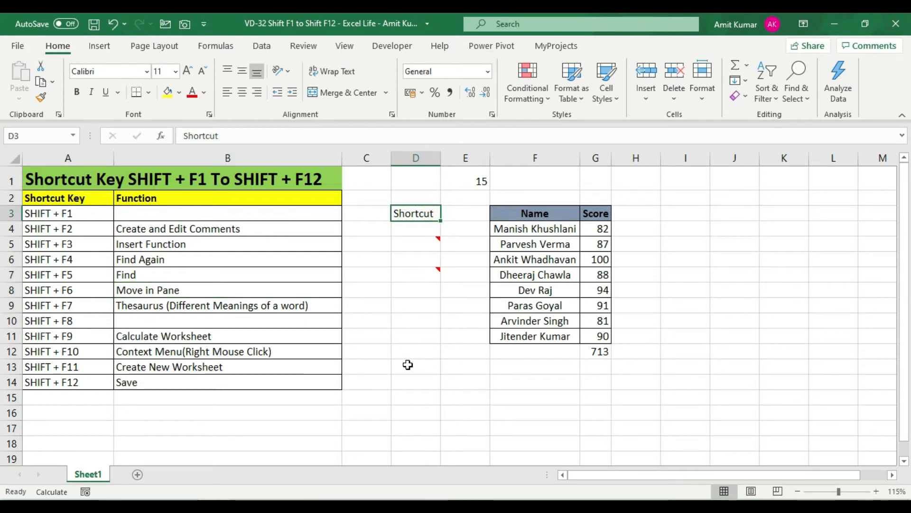
key("shift+F7")
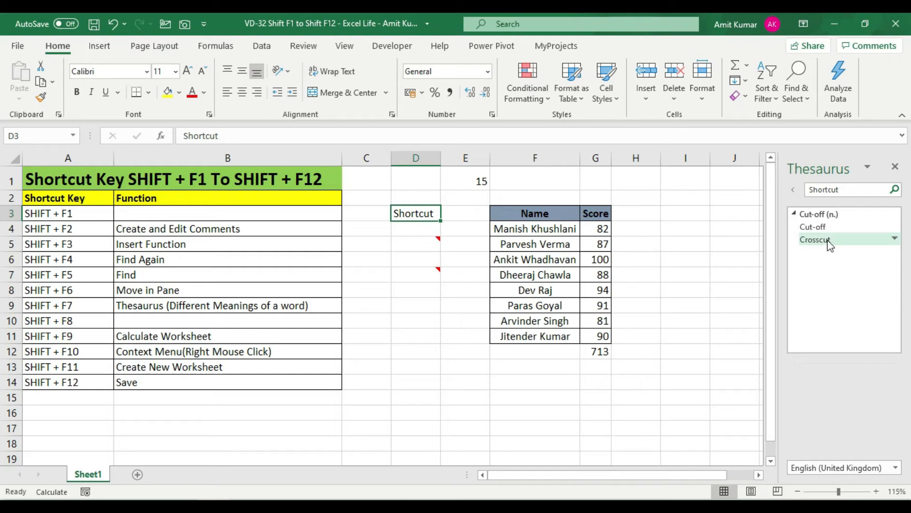
left_click(895, 166)
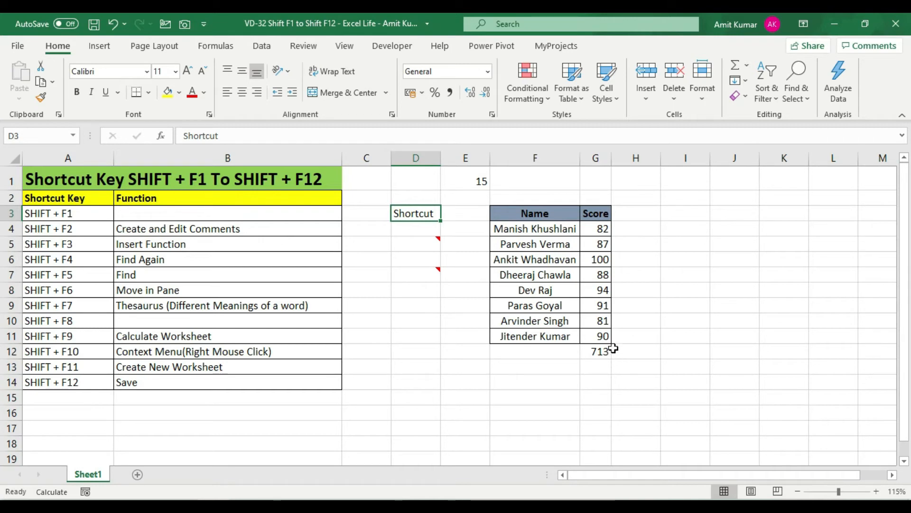
- Set the score in cell G9 to 100 and go to the total in cell G12
left_click(596, 304)
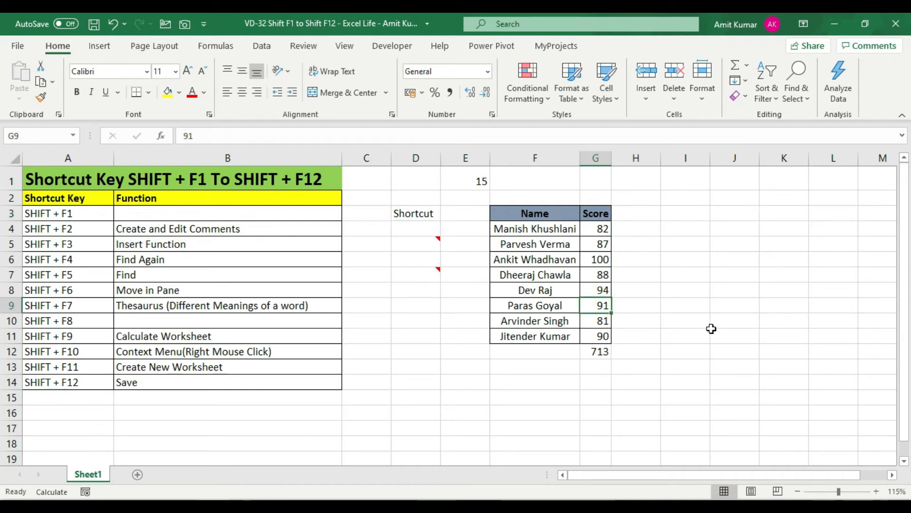
type("100")
key("Return")
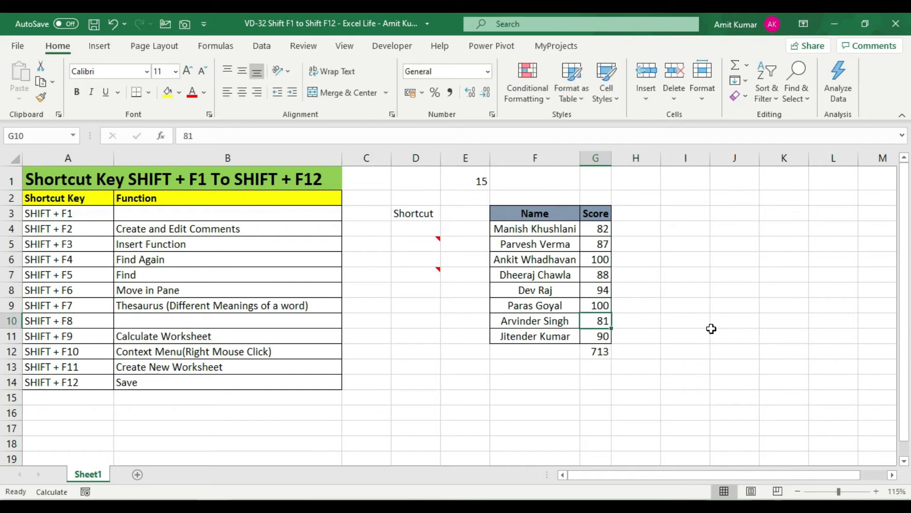
key("Down")
key("Down")
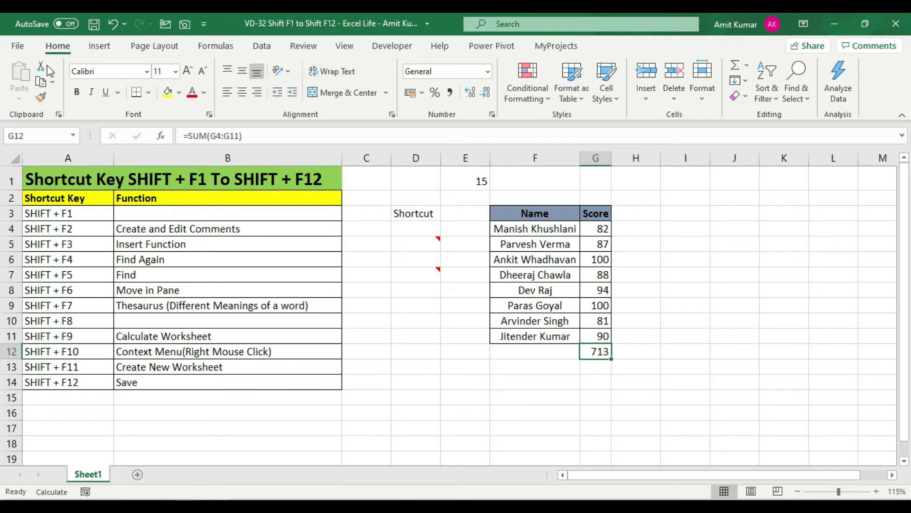
- Check the workbook calculation mode in the Excel formula options and close the options
left_click(20, 46)
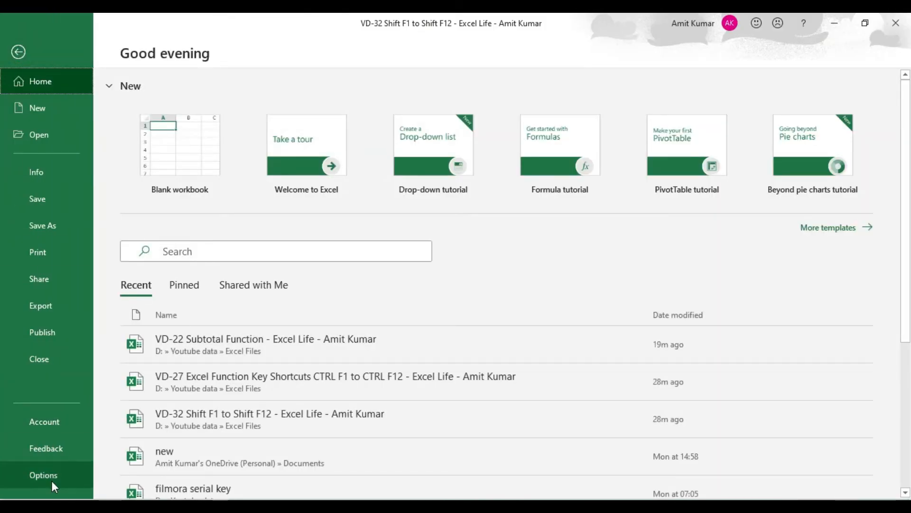
left_click(52, 481)
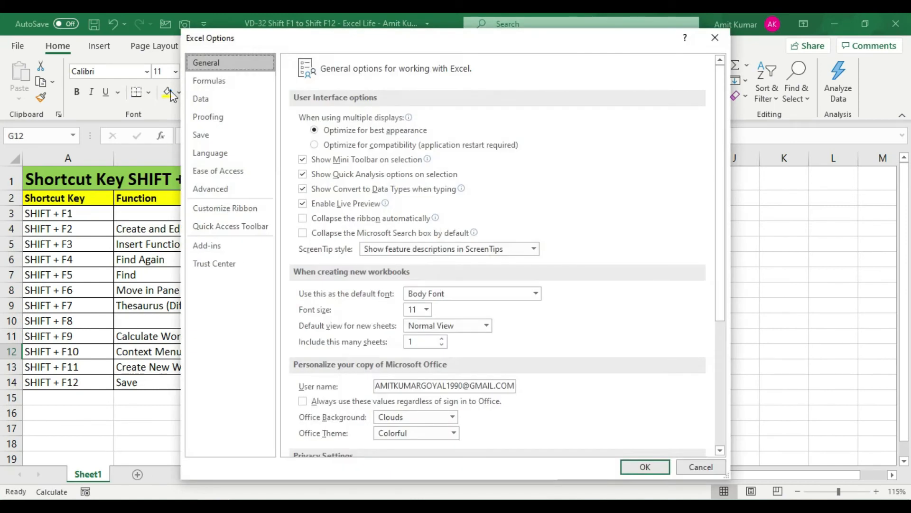
left_click(221, 80)
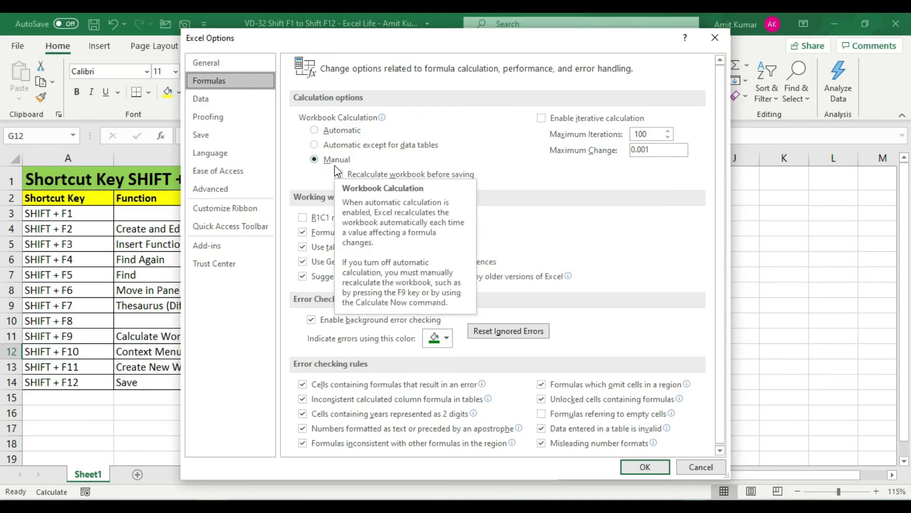
left_click(646, 467)
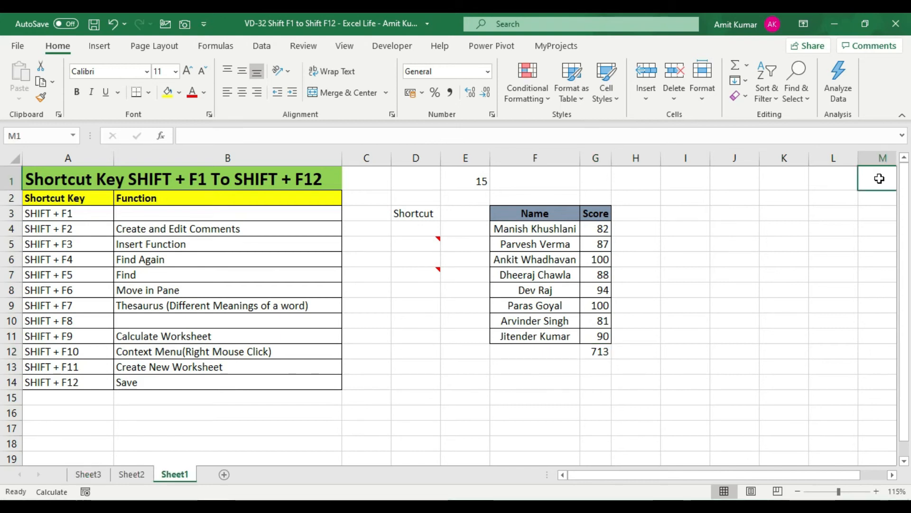
- Save the workbook to recalculate the total, and select scores G4:G11 to check their sum
key("shift+F12")
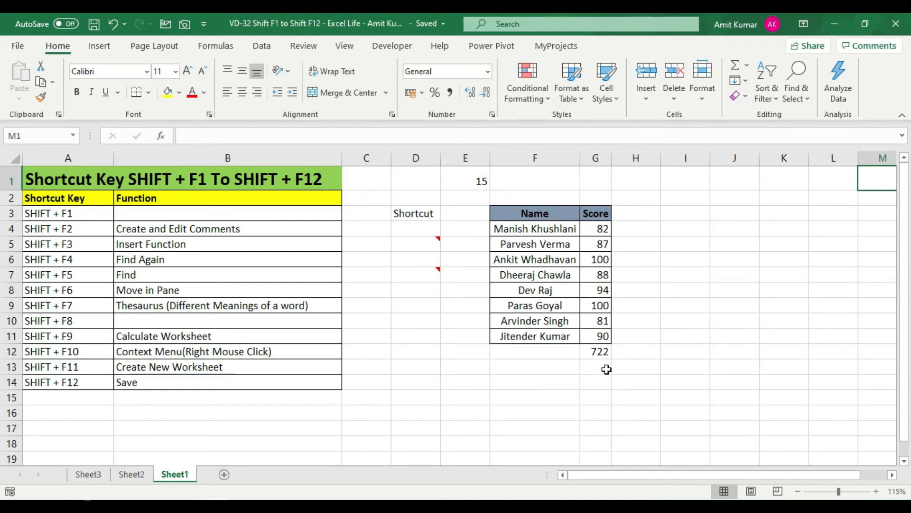
left_click(603, 230)
left_click_drag(604, 232, 602, 337)
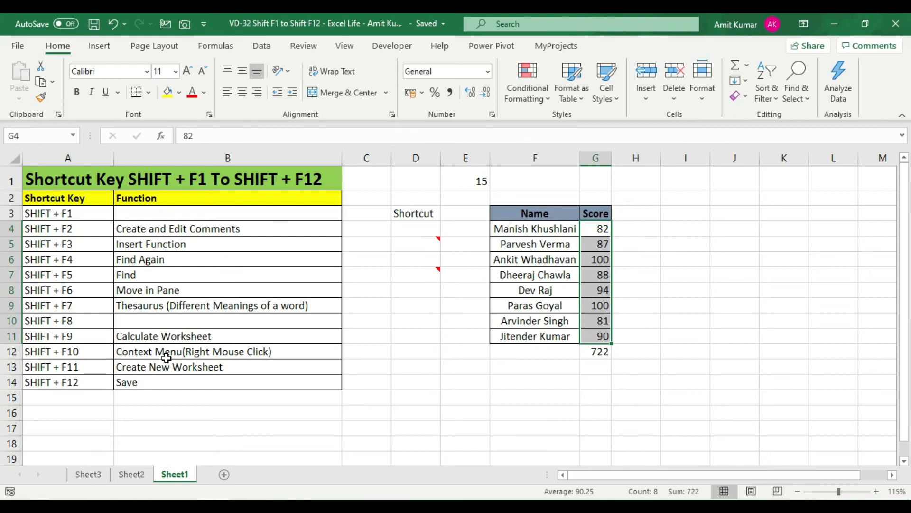
- Show the context menu for cell C5 twice, dismissing it each time without choosing a command
right_click(368, 241)
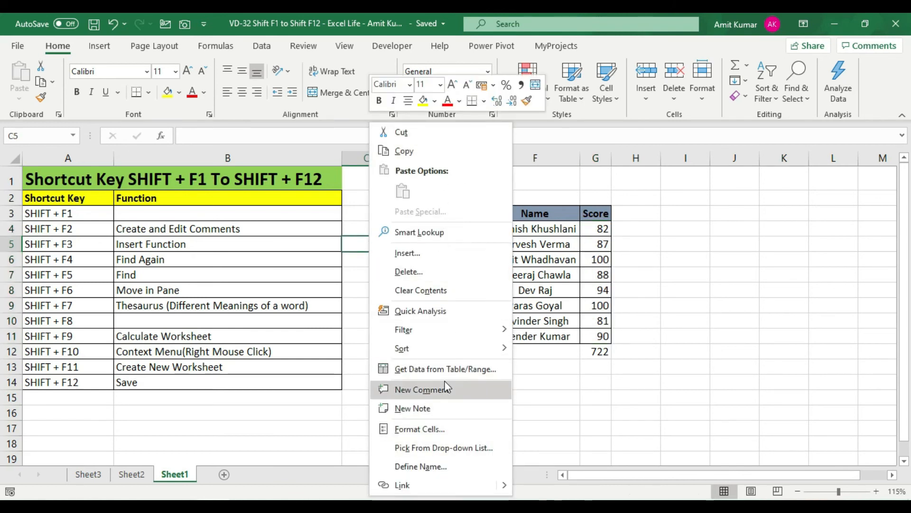
key("Escape")
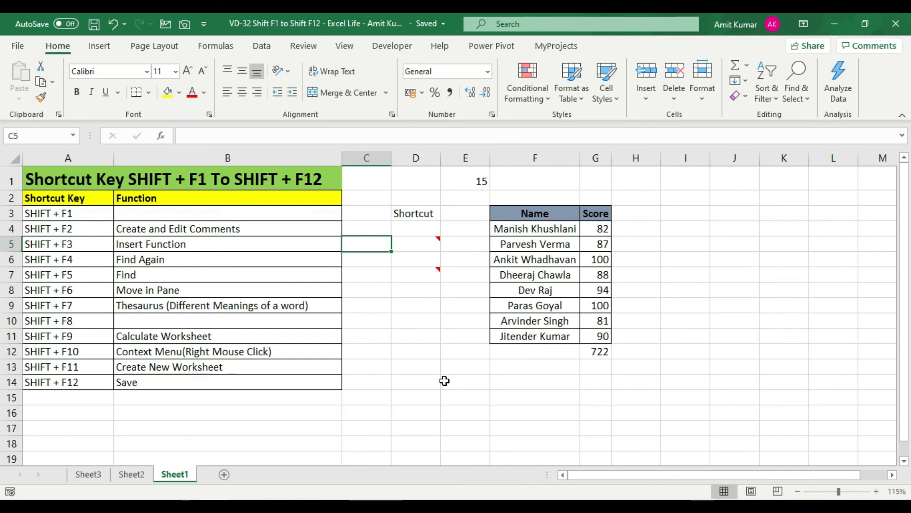
right_click(377, 240)
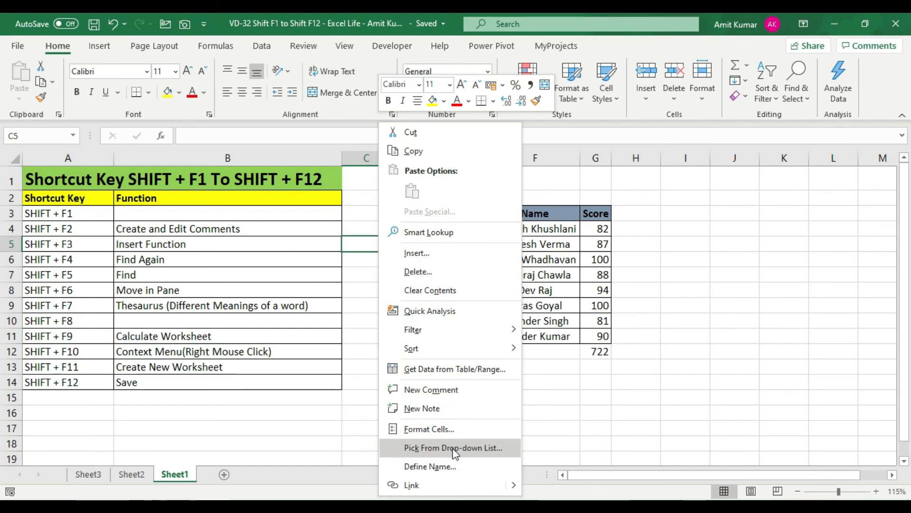
left_click(227, 426)
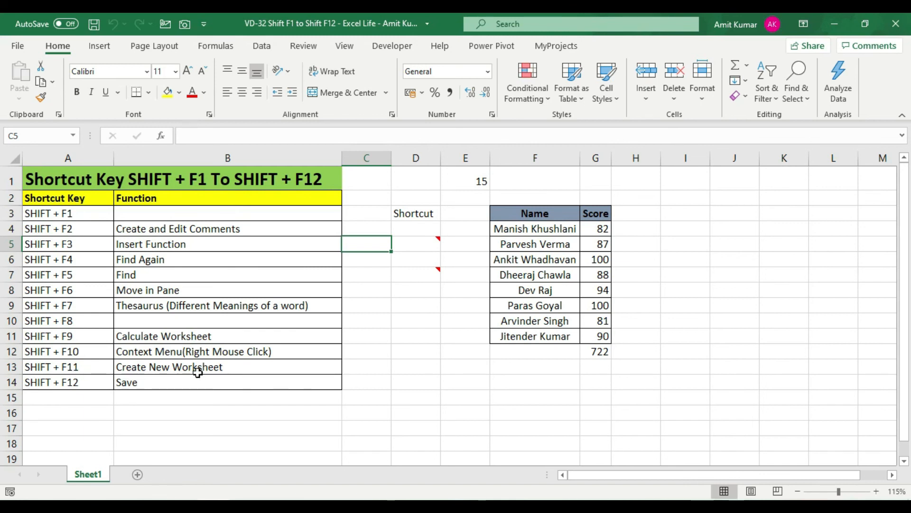
- Insert two new blank worksheets in the workbook and return to Sheet1
key("shift+F11")
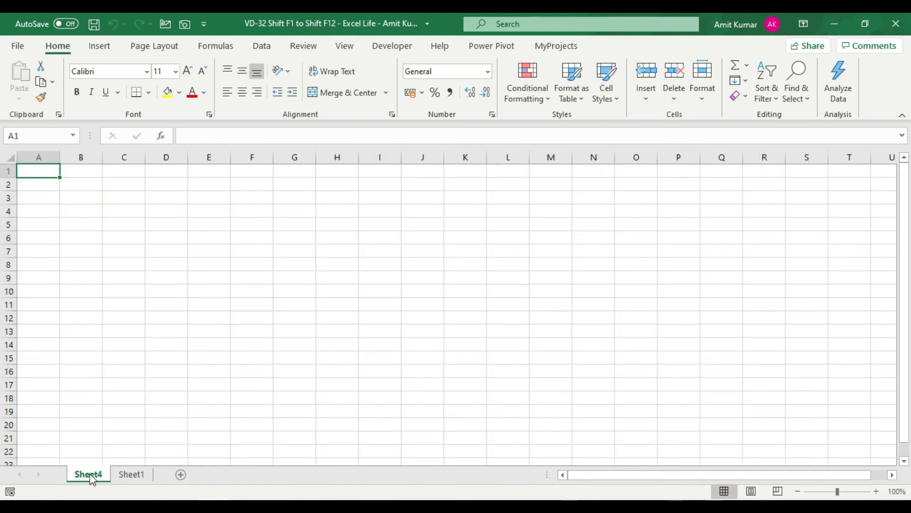
key("shift+F11")
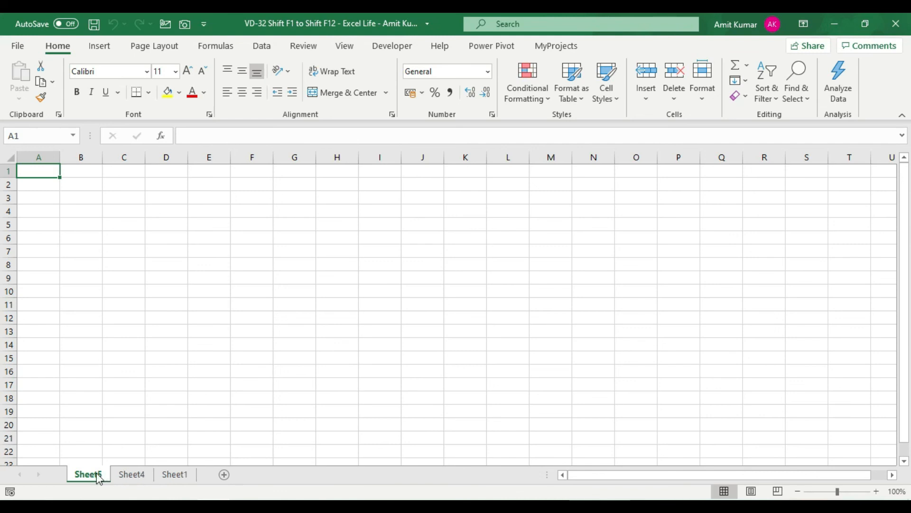
left_click(171, 475)
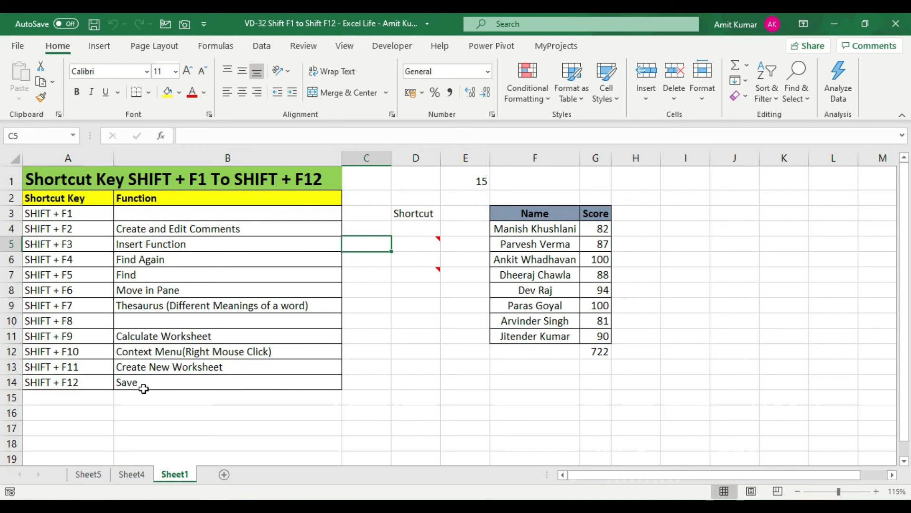
- Save the workbook with its two added worksheets
key("shift+F12")
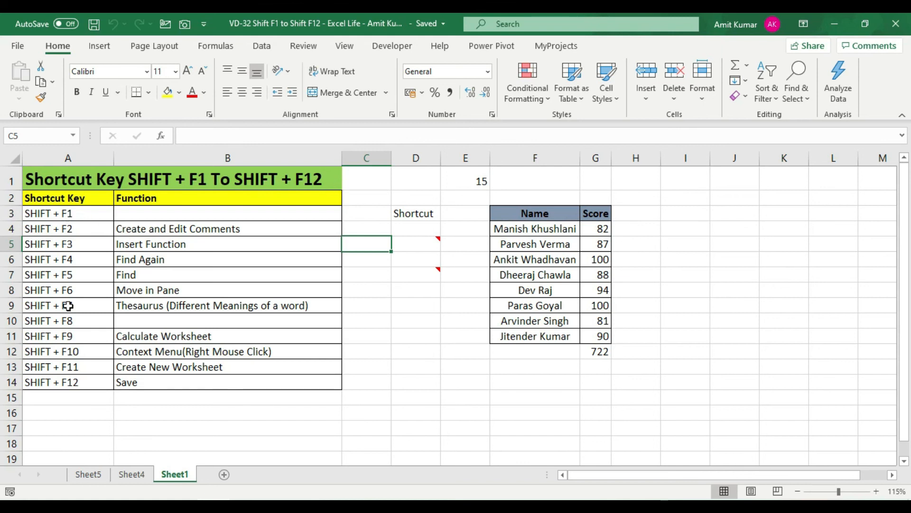
left_click_drag(246, 213, 259, 379)
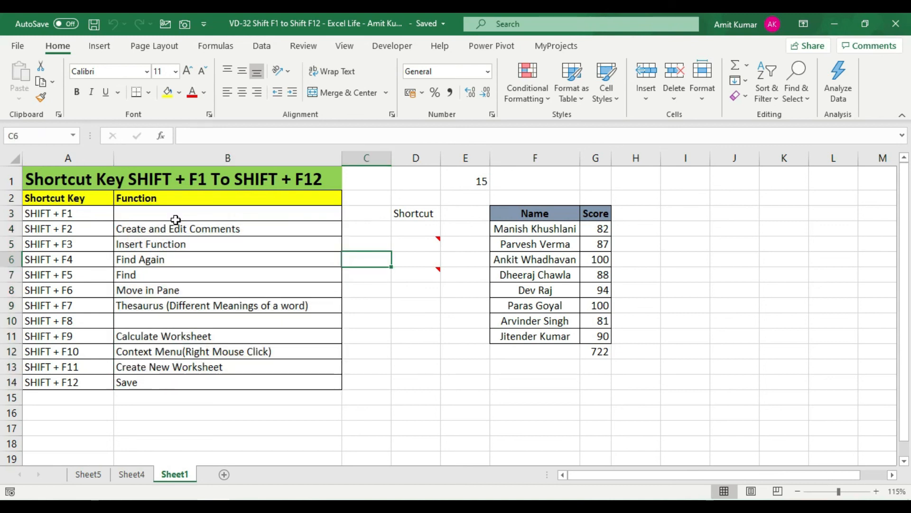